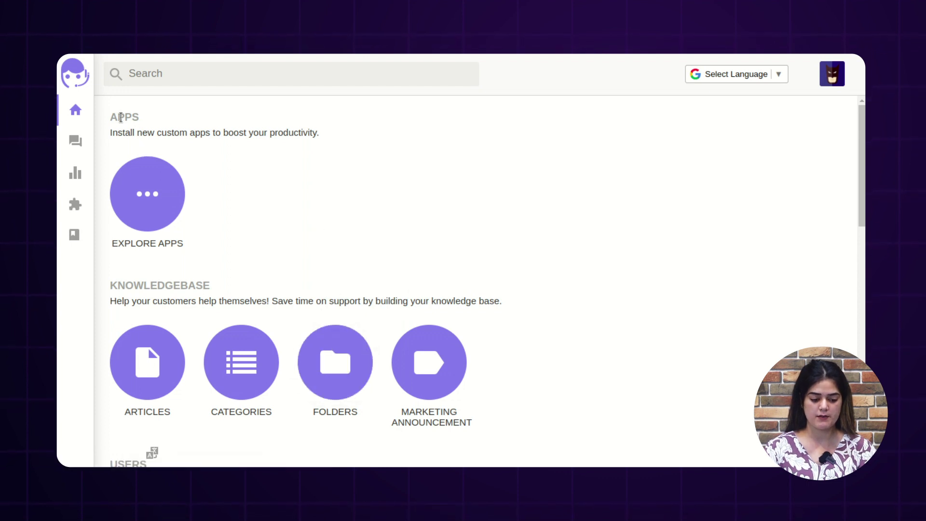
Step: Visit the installed applications page, then return to the dashboard's Knowledgebase section
{"action": "left_click_drag", "start_coordinate": [107, 121], "coordinate": [161, 120]}
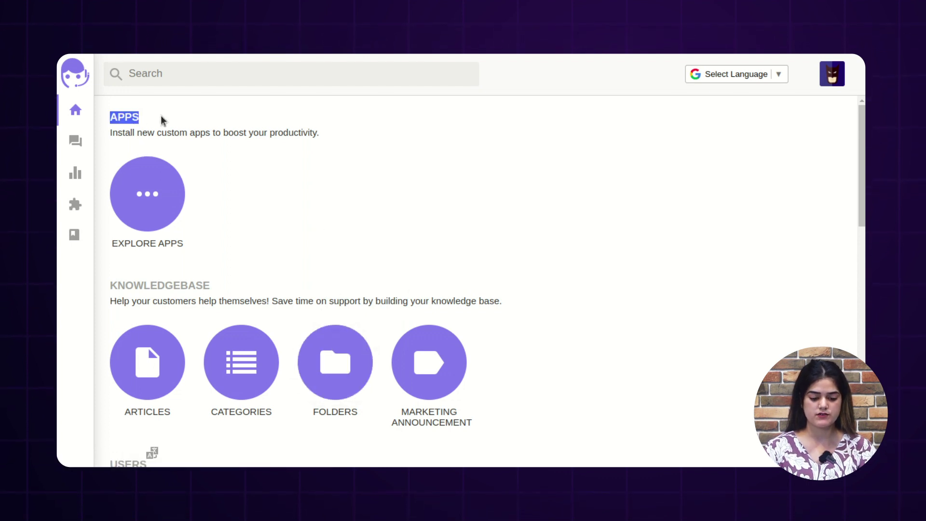
{"action": "left_click", "coordinate": [202, 154]}
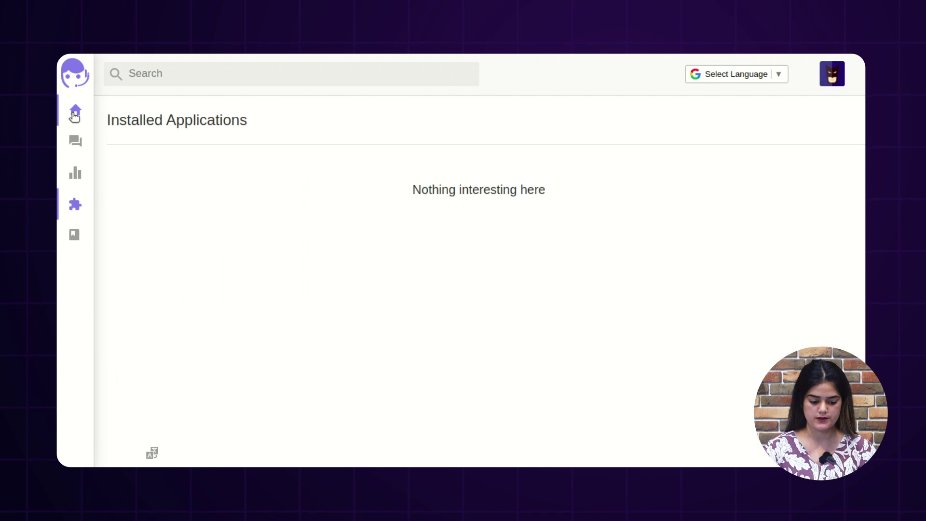
{"action": "left_click", "coordinate": [74, 118]}
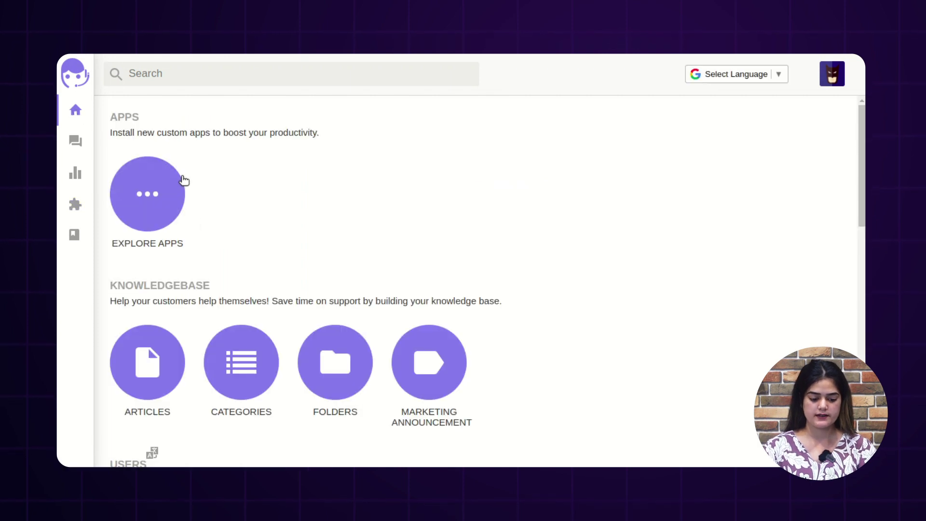
{"action": "scroll", "coordinate": [202, 222], "scroll_direction": "down", "scroll_amount": 2}
{"action": "scroll", "coordinate": [202, 220], "scroll_direction": "down", "scroll_amount": 2}
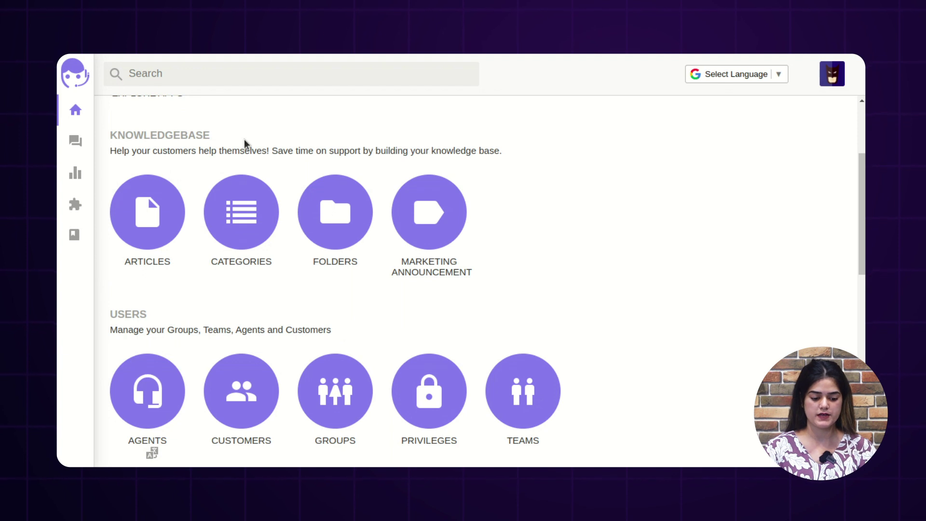
{"action": "left_click_drag", "start_coordinate": [245, 143], "coordinate": [107, 140]}
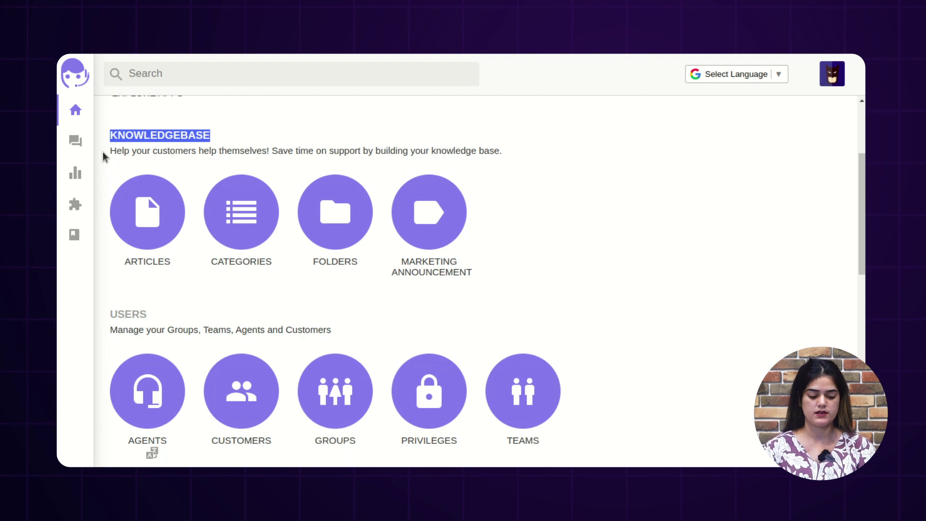
{"action": "left_click", "coordinate": [555, 223]}
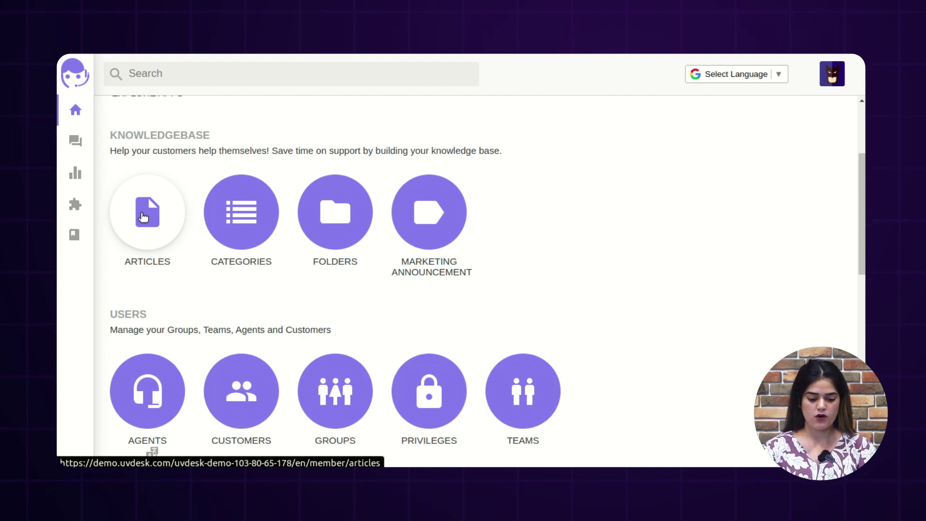
Step: Open the articles list, glance at the New Article form, and go back without saving
{"action": "right_click", "coordinate": [143, 216]}
{"action": "left_click", "coordinate": [172, 224]}
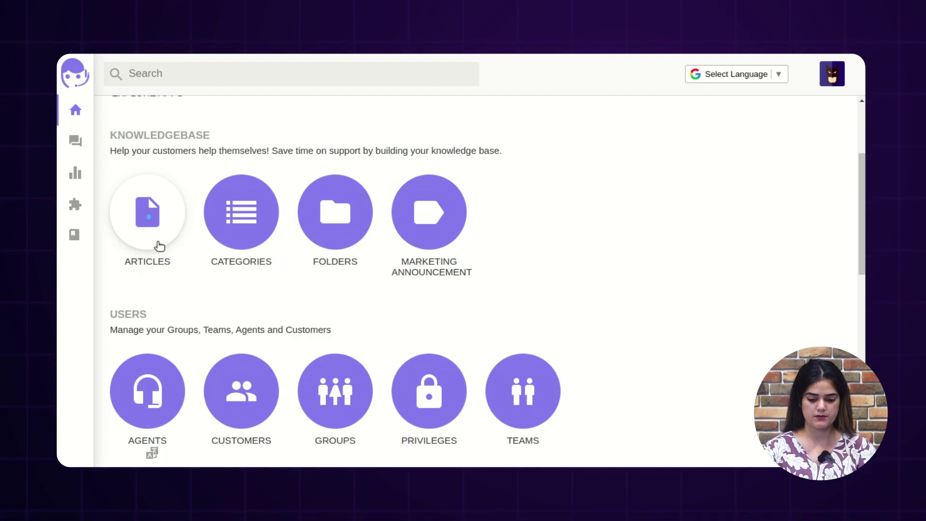
{"action": "left_click", "coordinate": [149, 230]}
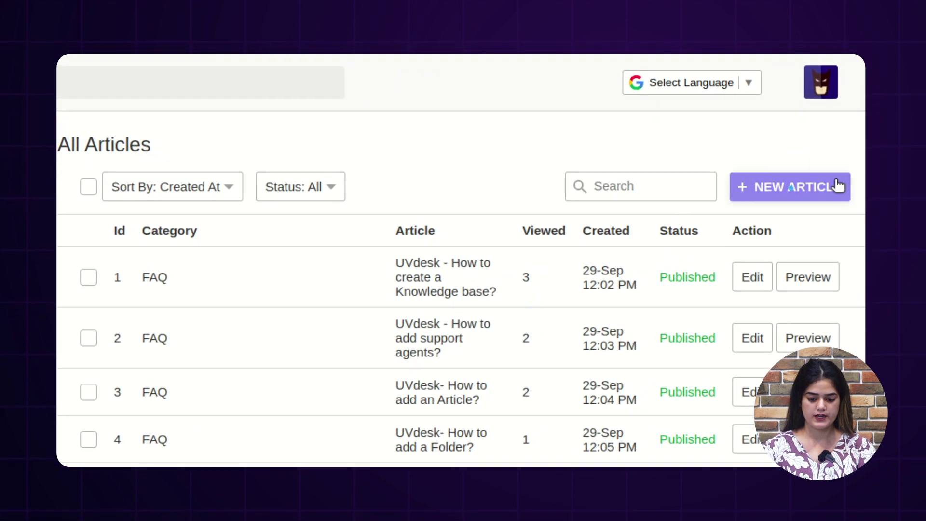
{"action": "left_click", "coordinate": [839, 186]}
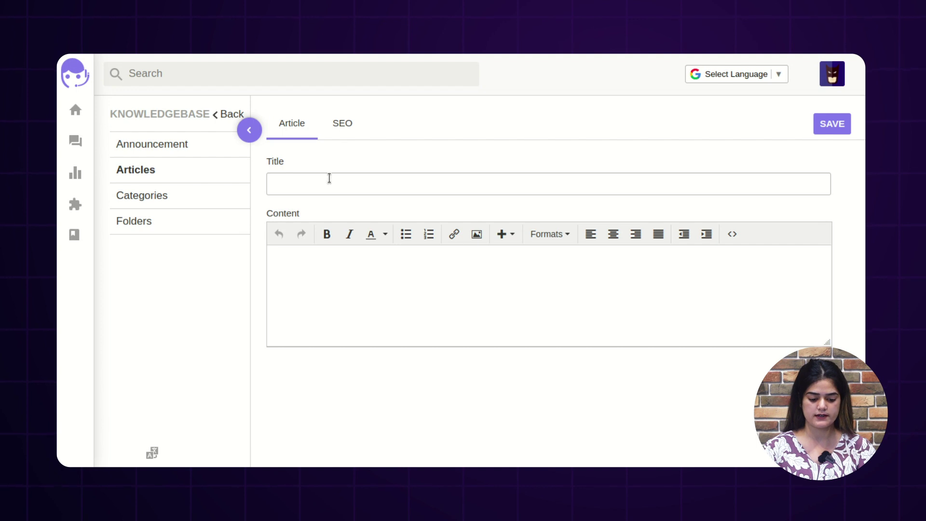
{"action": "left_click", "coordinate": [329, 179]}
{"action": "left_click", "coordinate": [296, 275]}
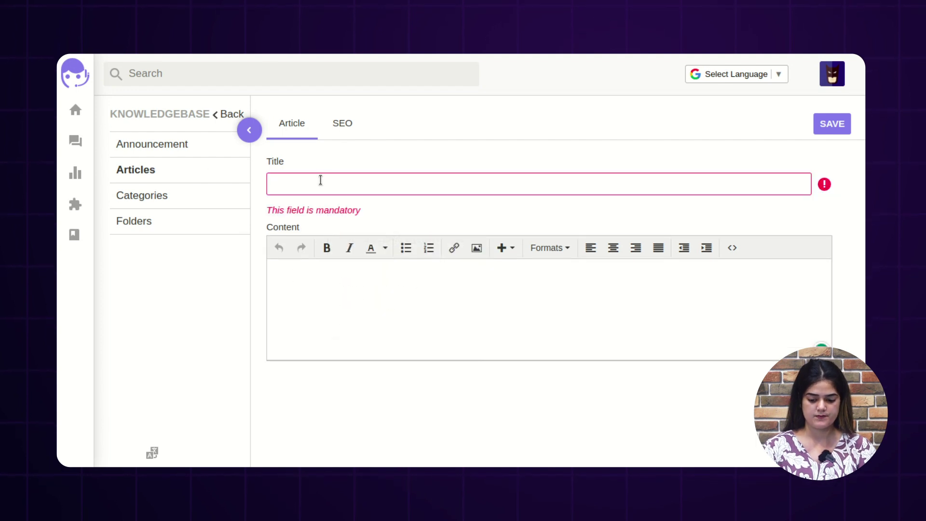
{"action": "left_click", "coordinate": [207, 172]}
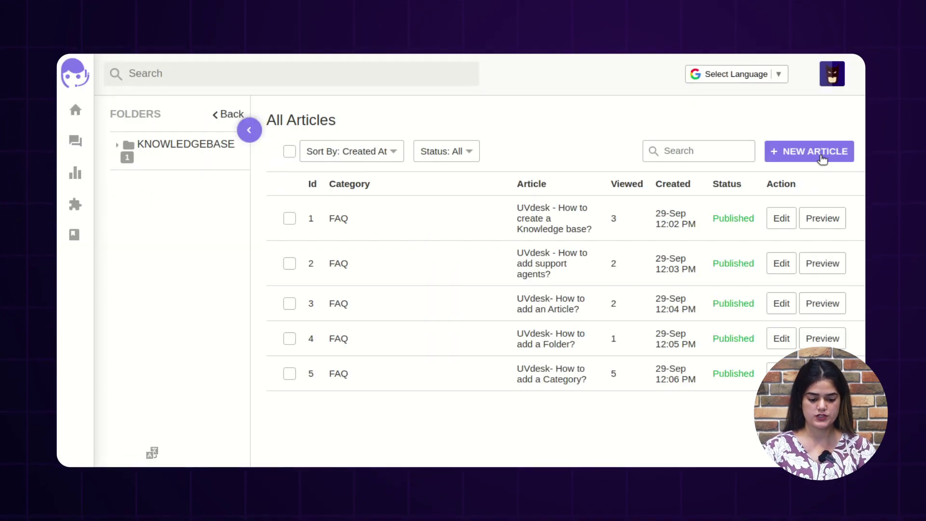
Step: Preview the first article, then open the New Category form and scroll through it
{"action": "left_click", "coordinate": [819, 221]}
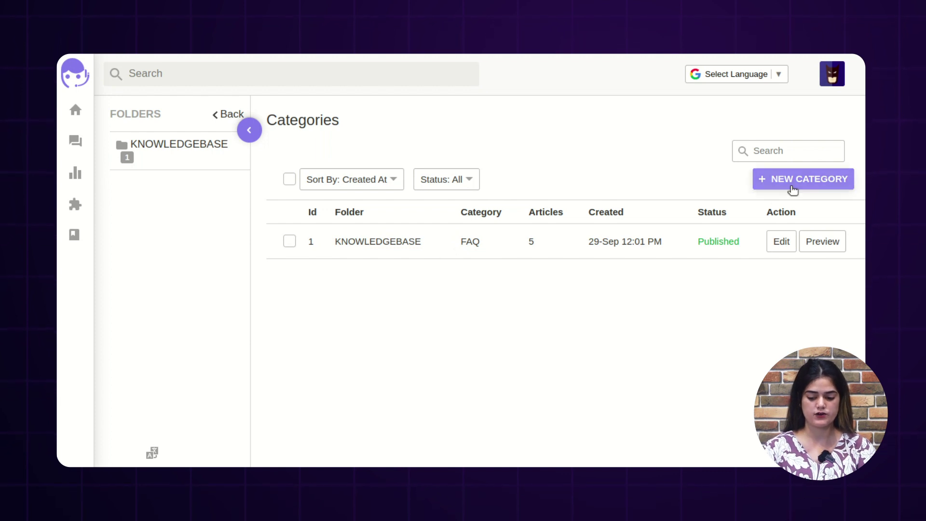
{"action": "left_click", "coordinate": [793, 190]}
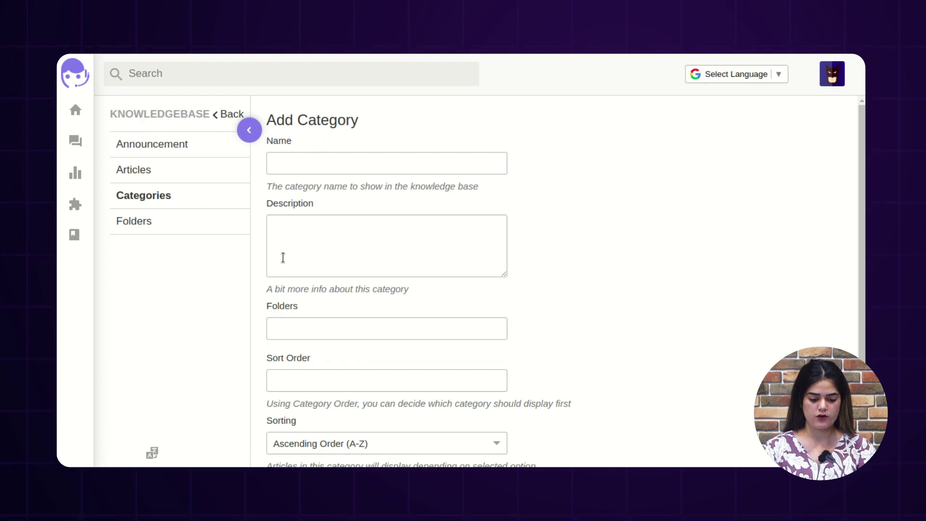
{"action": "scroll", "coordinate": [290, 251], "scroll_direction": "down", "scroll_amount": 3}
{"action": "scroll", "coordinate": [331, 318], "scroll_direction": "up", "scroll_amount": 3}
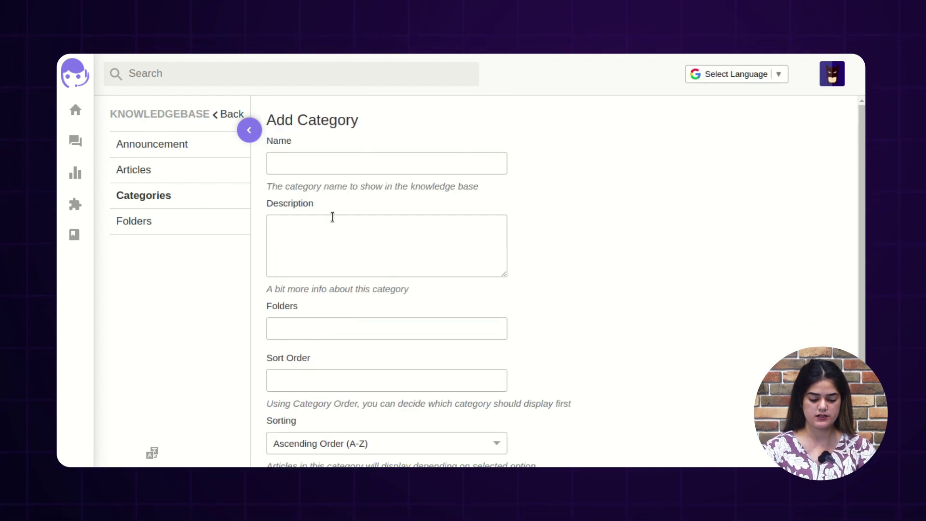
{"action": "scroll", "coordinate": [320, 260], "scroll_direction": "down", "scroll_amount": 3}
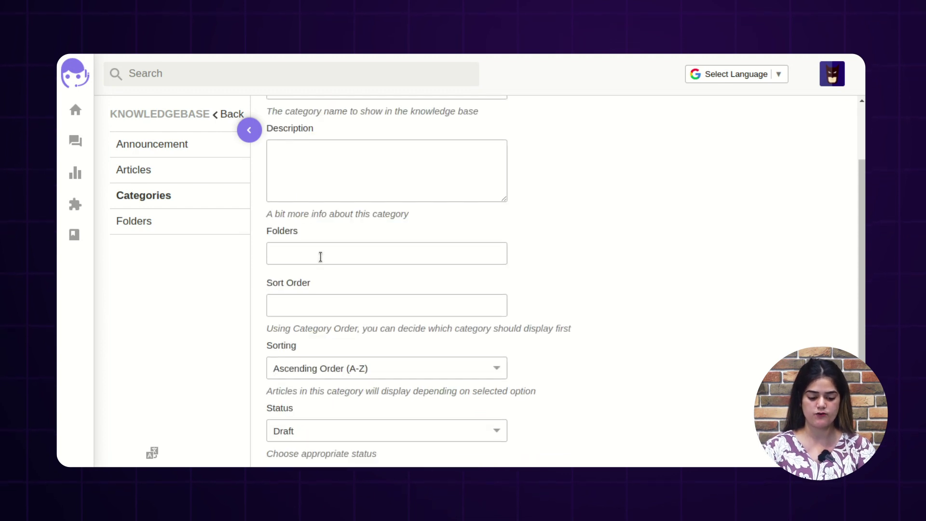
{"action": "scroll", "coordinate": [327, 273], "scroll_direction": "up", "scroll_amount": 3}
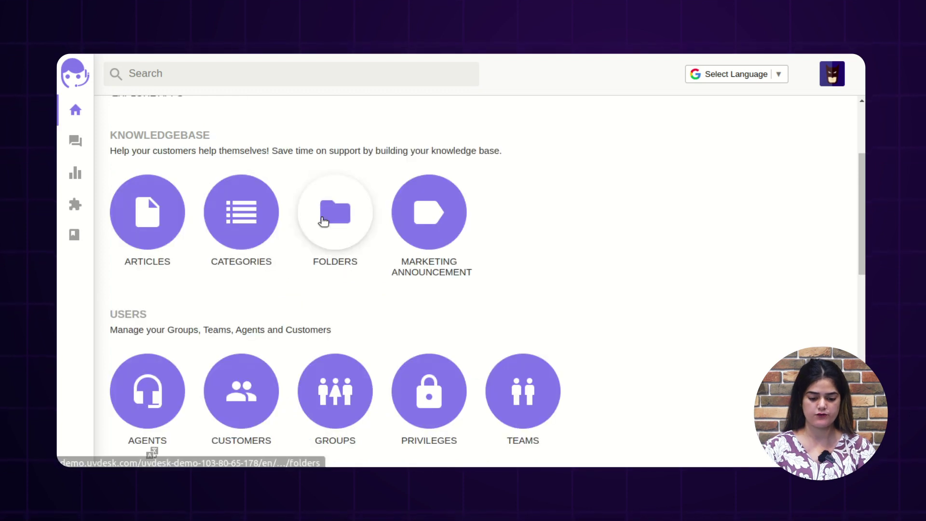
Step: Open the Folders link in a new tab and switch to the public help centre
{"action": "right_click", "coordinate": [322, 220]}
{"action": "left_click", "coordinate": [348, 231]}
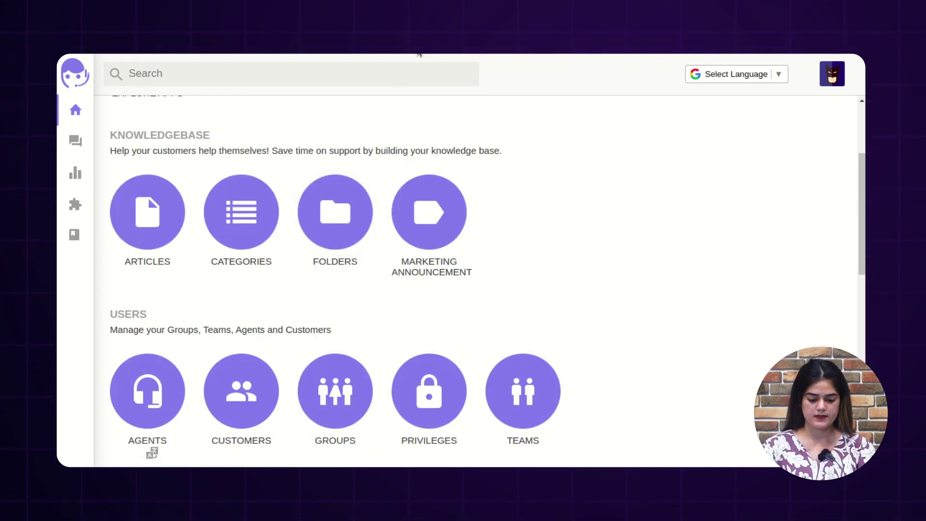
{"action": "key", "text": "ctrl+Tab"}
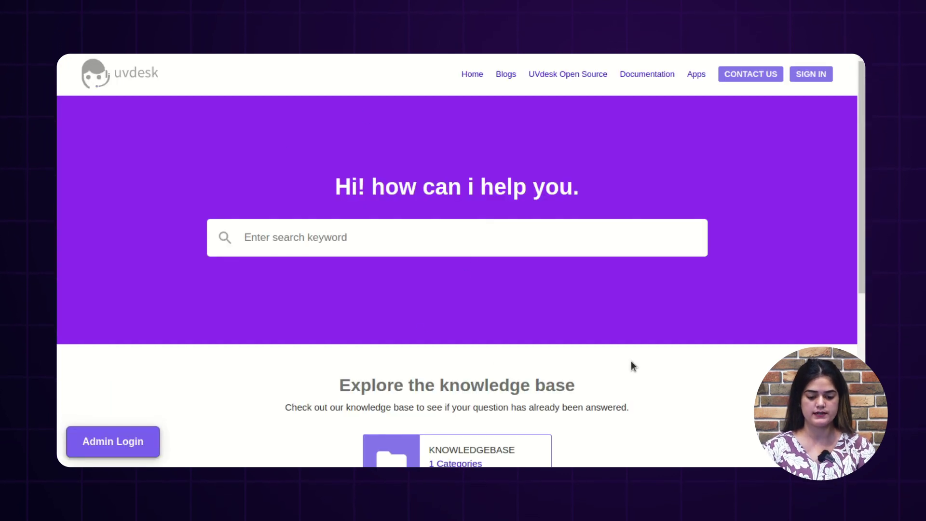
{"action": "scroll", "coordinate": [632, 363], "scroll_direction": "down", "scroll_amount": 2}
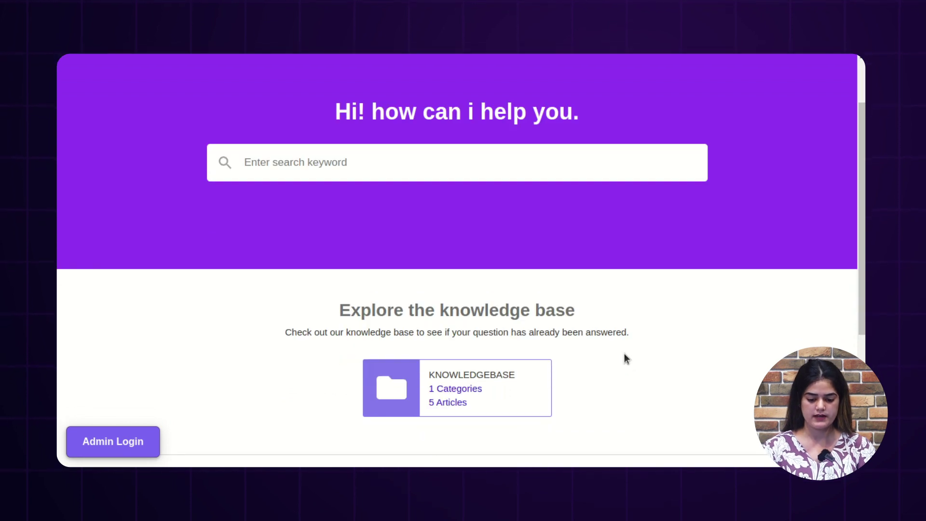
{"action": "scroll", "coordinate": [457, 241], "scroll_direction": "up", "scroll_amount": 2}
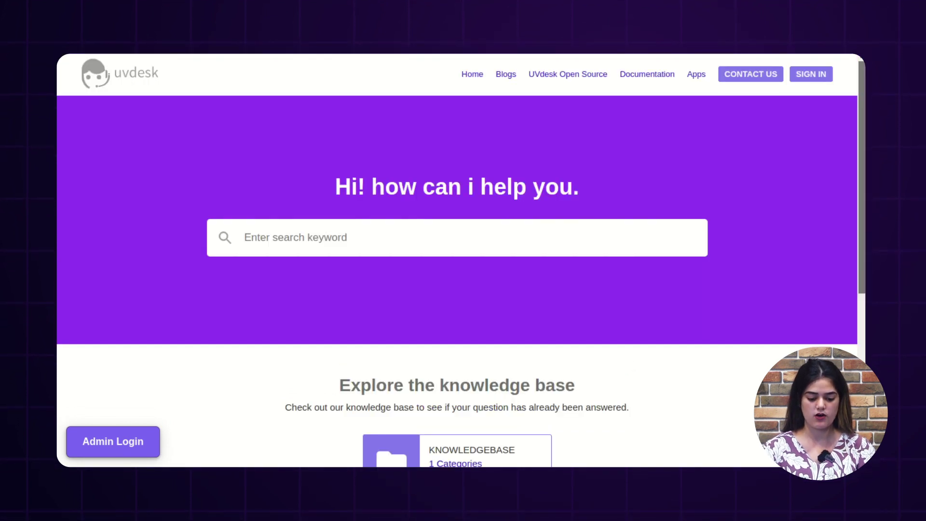
{"action": "scroll", "coordinate": [863, 315], "scroll_direction": "down", "scroll_amount": 3}
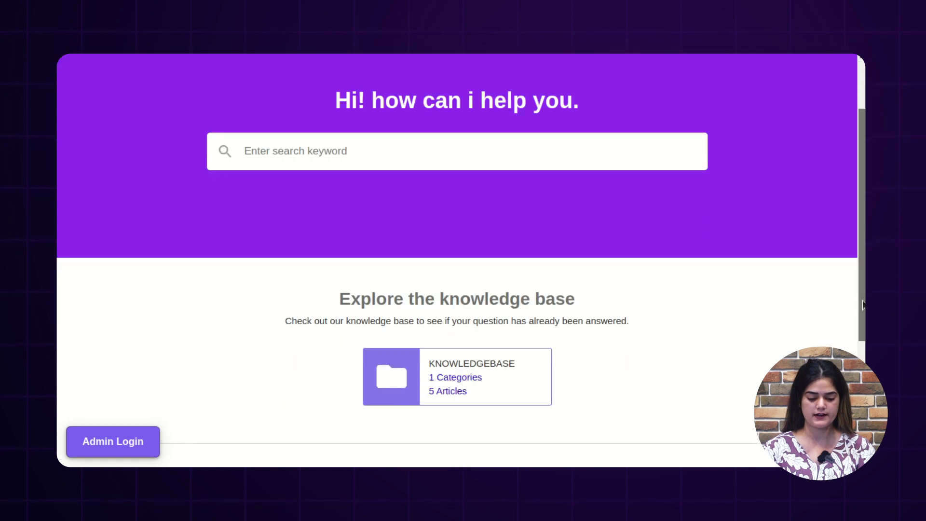
{"action": "scroll", "coordinate": [862, 314], "scroll_direction": "down", "scroll_amount": 1}
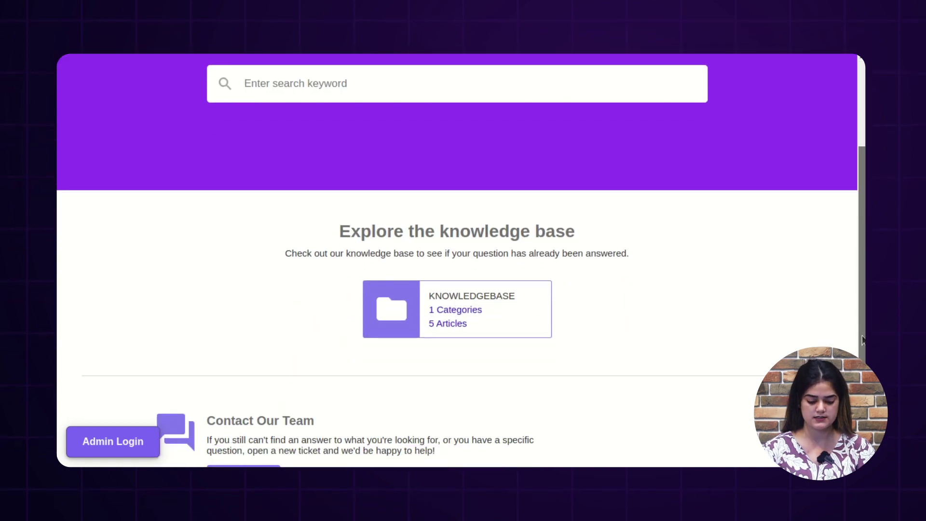
{"action": "scroll", "coordinate": [863, 315], "scroll_direction": "up", "scroll_amount": 1}
{"action": "scroll", "coordinate": [863, 315], "scroll_direction": "up", "scroll_amount": 1}
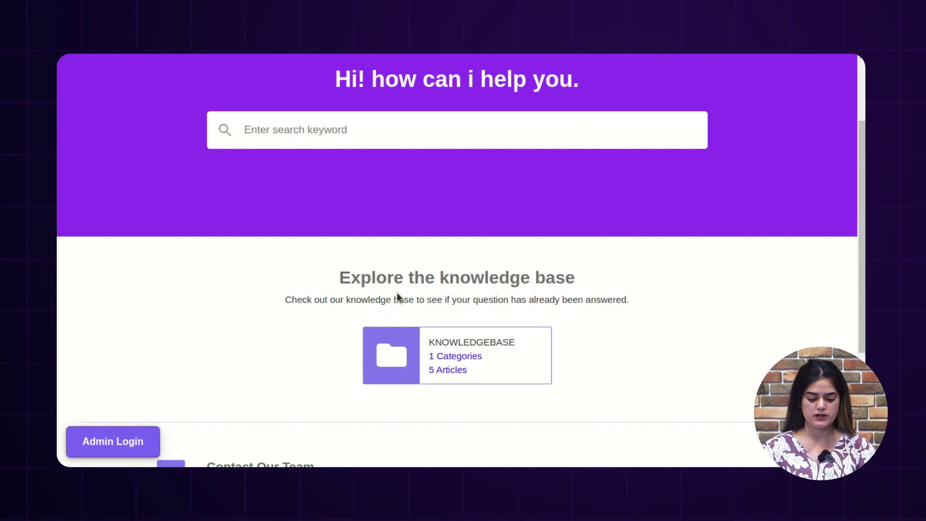
{"action": "scroll", "coordinate": [456, 360], "scroll_direction": "down", "scroll_amount": 2}
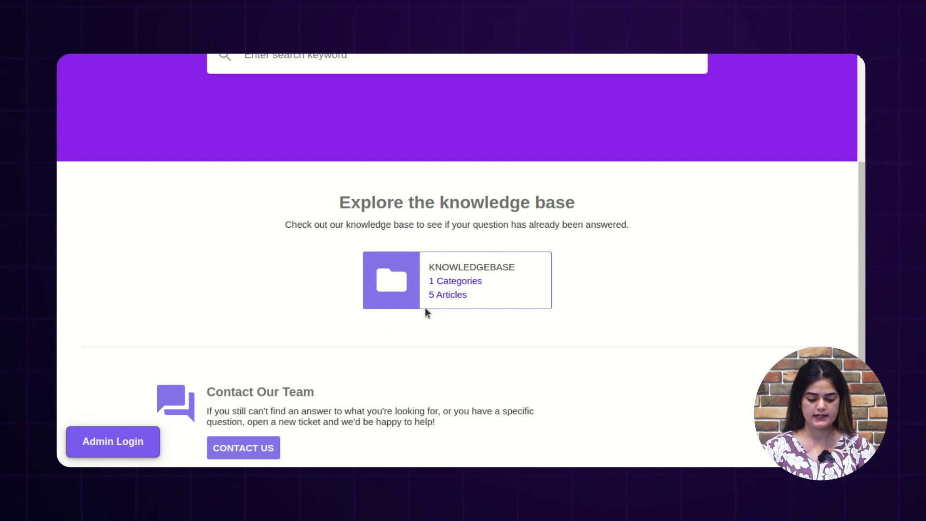
Step: Browse the FAQ category in the help centre and open one of its articles
{"action": "left_click", "coordinate": [461, 284]}
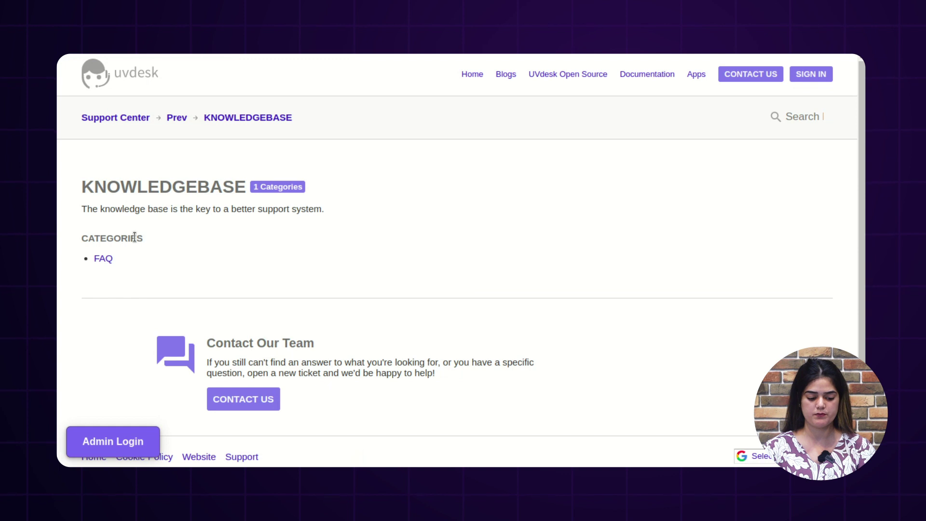
{"action": "left_click", "coordinate": [110, 259]}
{"action": "scroll", "coordinate": [306, 285], "scroll_direction": "down", "scroll_amount": 3}
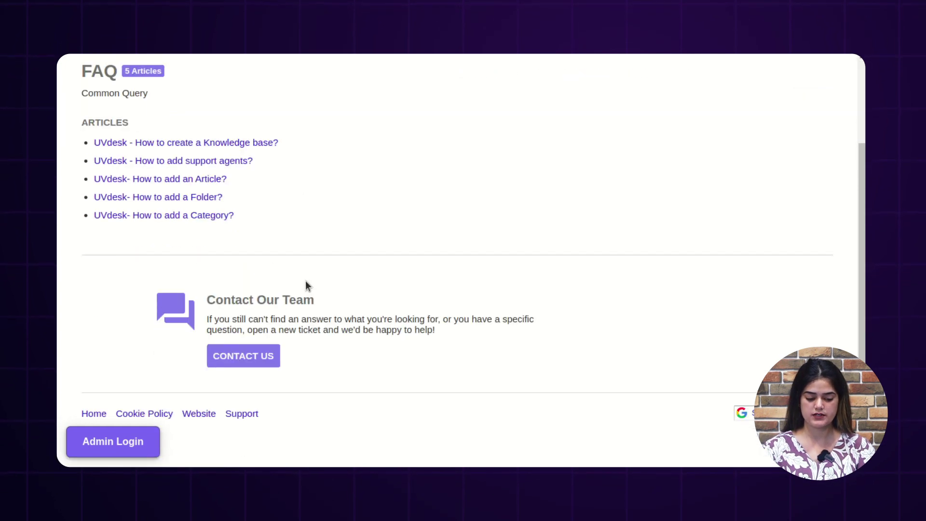
{"action": "scroll", "coordinate": [307, 286], "scroll_direction": "up", "scroll_amount": 3}
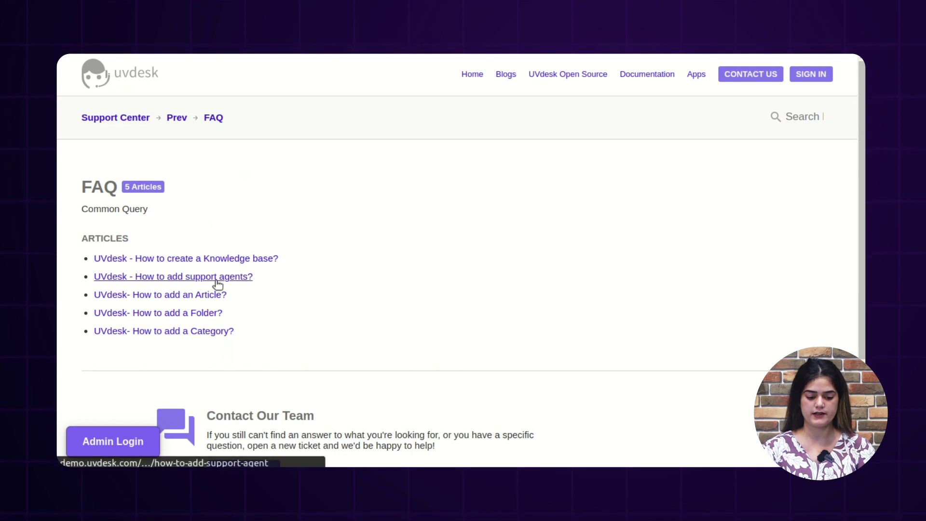
{"action": "left_click", "coordinate": [206, 259]}
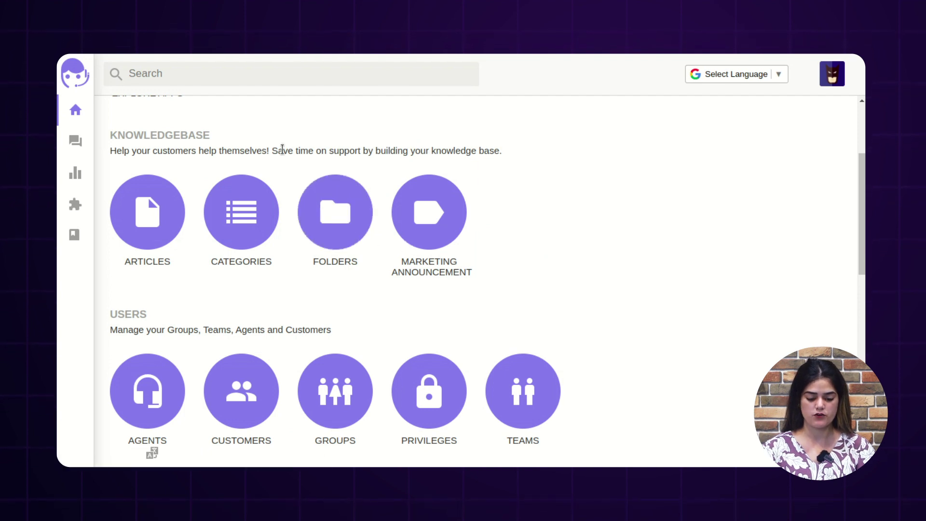
Step: Open Marketing Announcements in a new tab and switch to it
{"action": "right_click", "coordinate": [420, 218]}
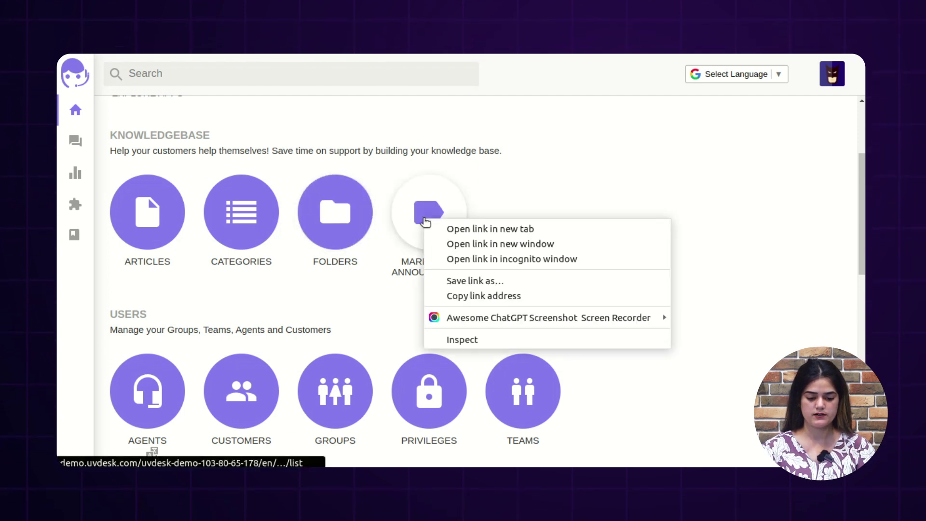
{"action": "left_click", "coordinate": [436, 227]}
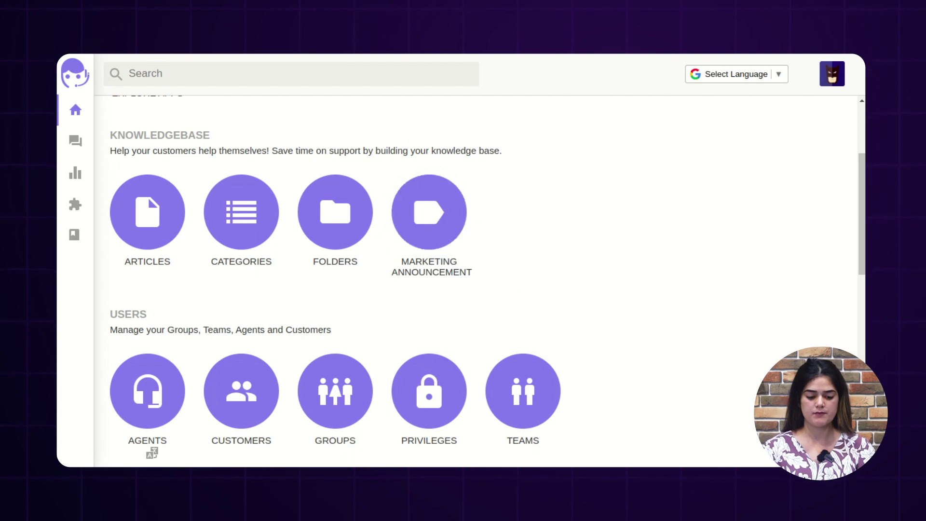
{"action": "key", "text": "ctrl+Tab"}
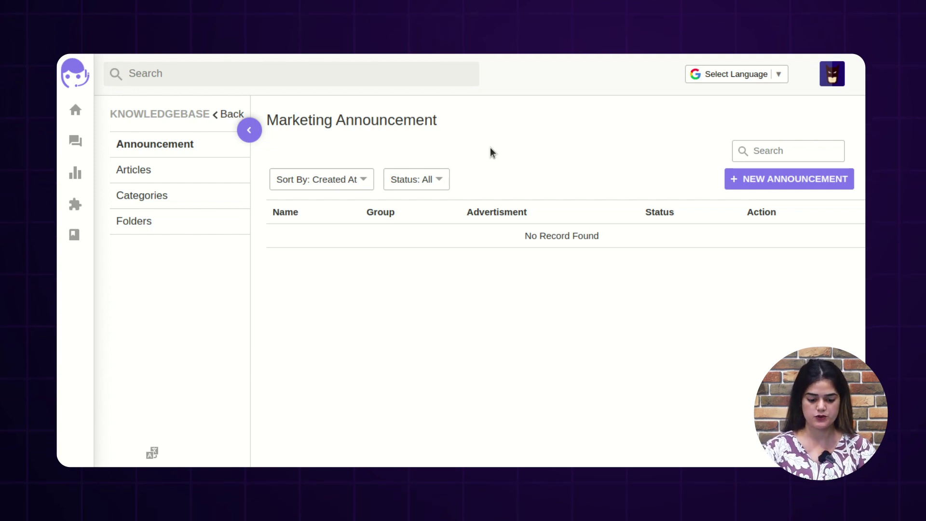
Step: Start a new announcement with title 'Offer' and promo text 'Offer - Flat 10% off'
{"action": "left_click", "coordinate": [777, 185]}
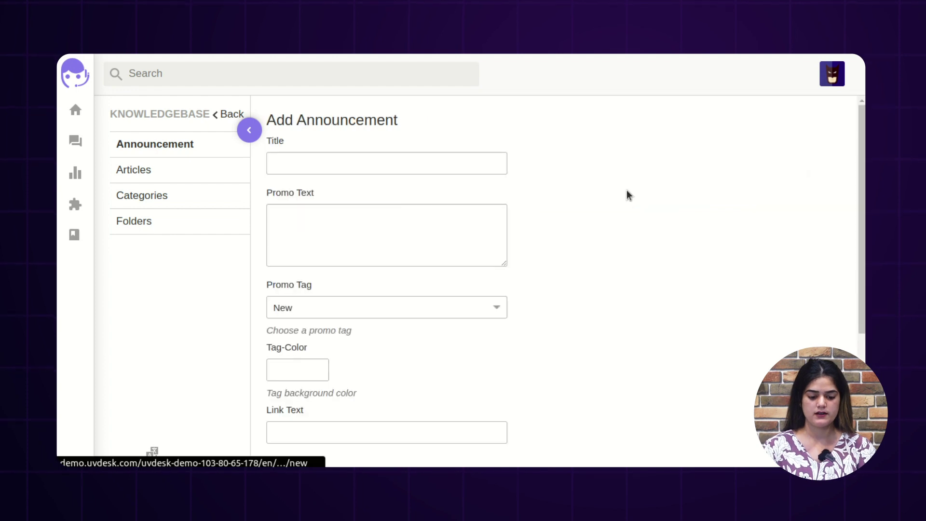
{"action": "left_click", "coordinate": [359, 161]}
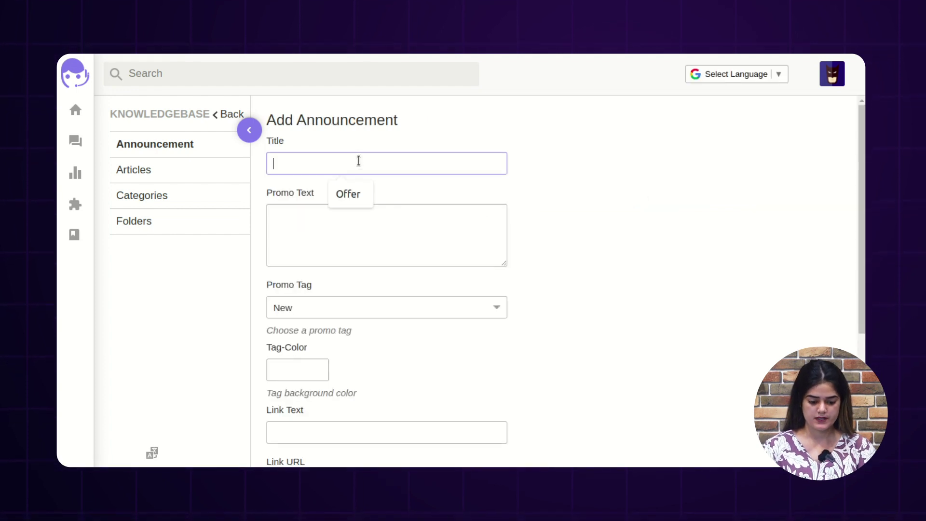
{"action": "left_click", "coordinate": [350, 193]}
{"action": "left_click", "coordinate": [340, 221]}
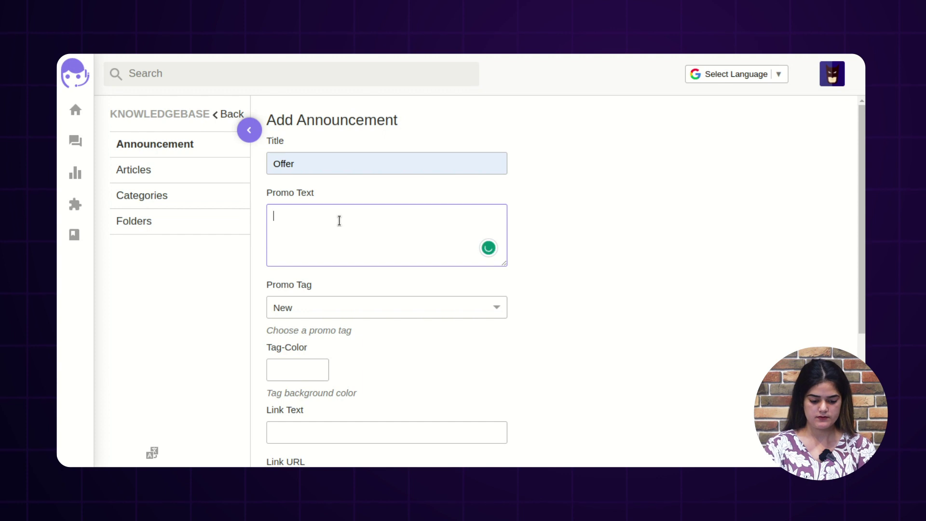
{"action": "type", "text": "Off"}
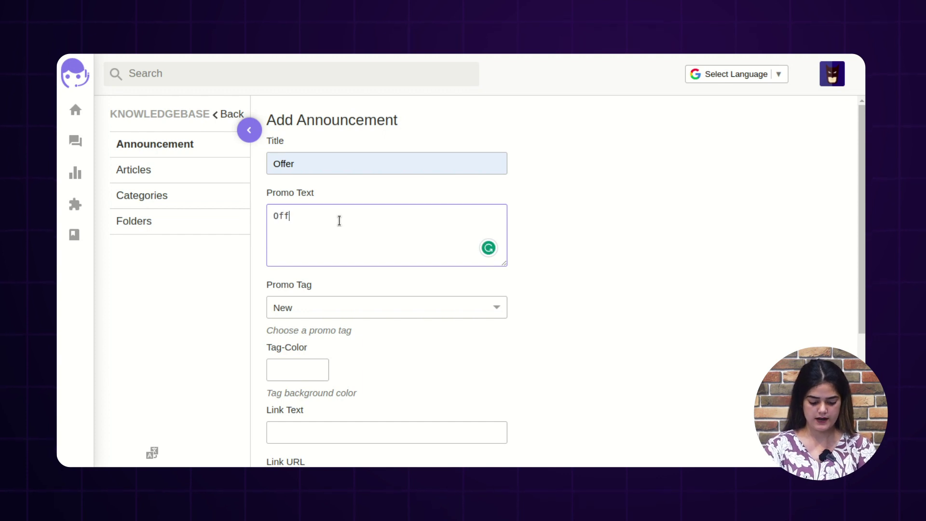
{"action": "type", "text": "erFlat"}
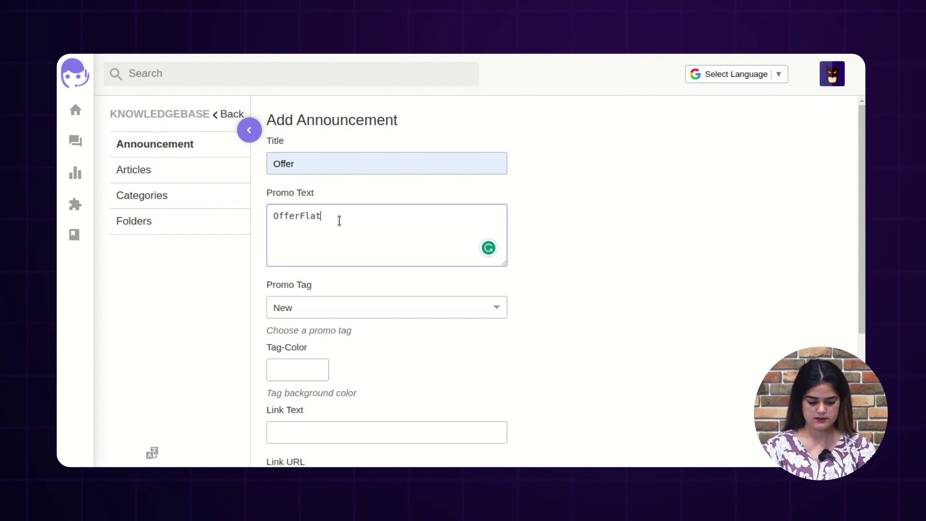
{"action": "type", "text": " 10% o"}
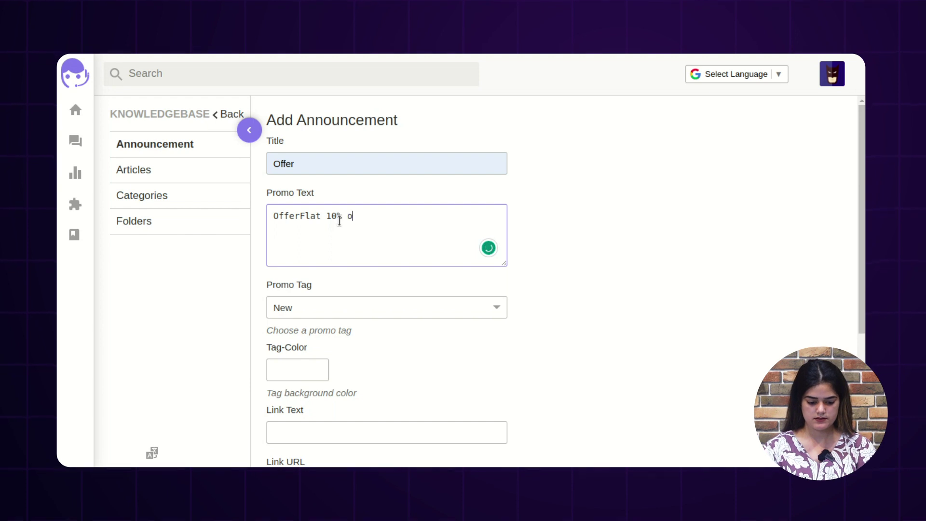
{"action": "type", "text": "ff"}
{"action": "left_click", "coordinate": [299, 218]}
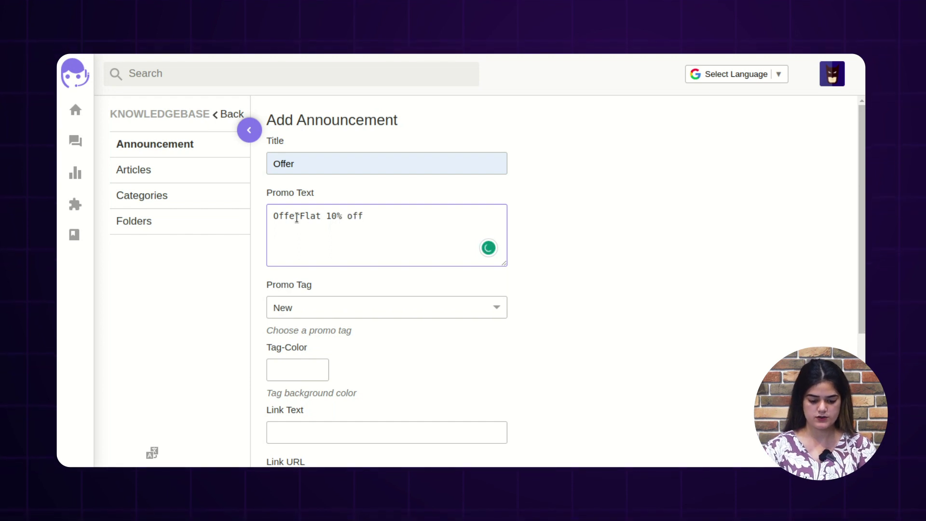
{"action": "type", "text": "-"}
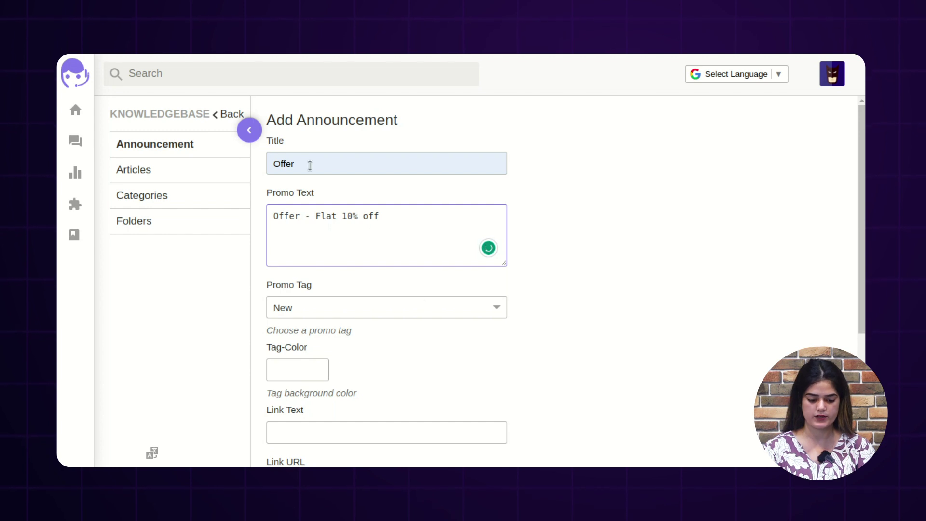
{"action": "scroll", "coordinate": [309, 161], "scroll_direction": "down", "scroll_amount": 3}
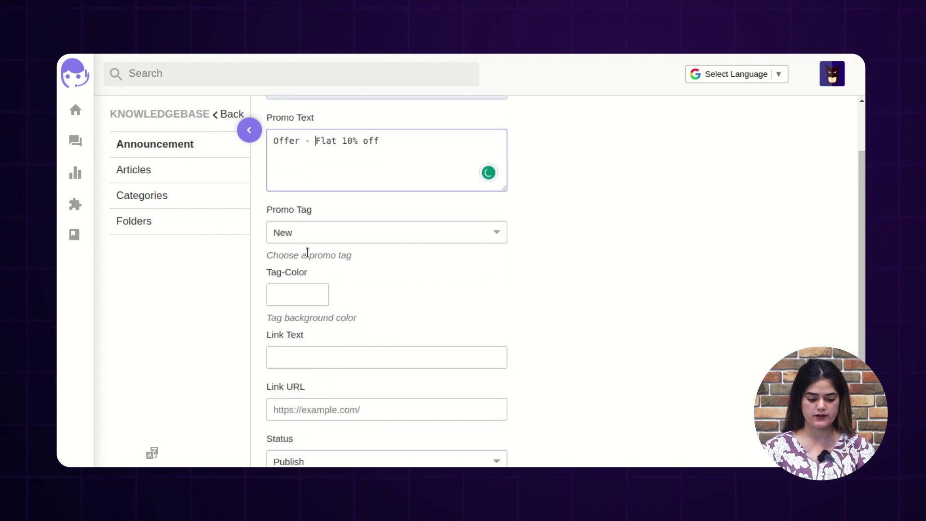
Step: Set the promo tag to Offer with tag colour #AB6F5C
{"action": "left_click", "coordinate": [318, 233]}
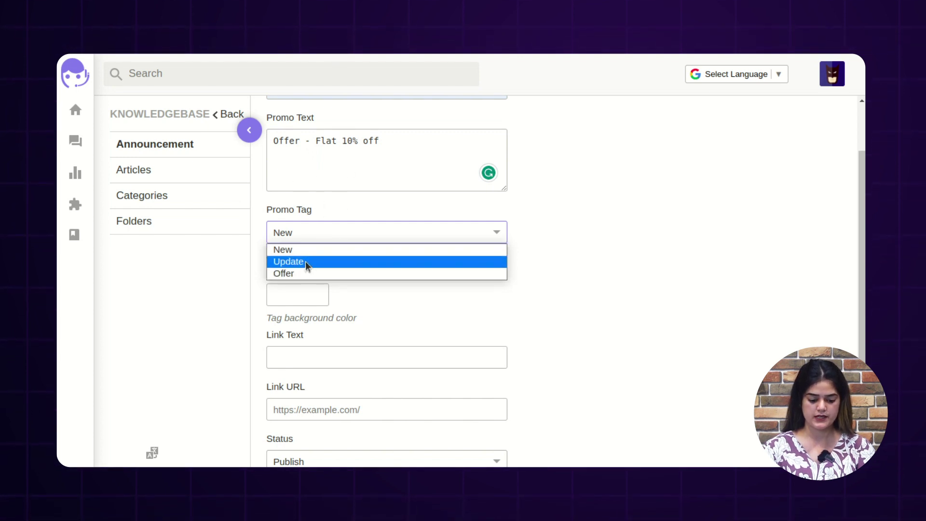
{"action": "left_click", "coordinate": [298, 273]}
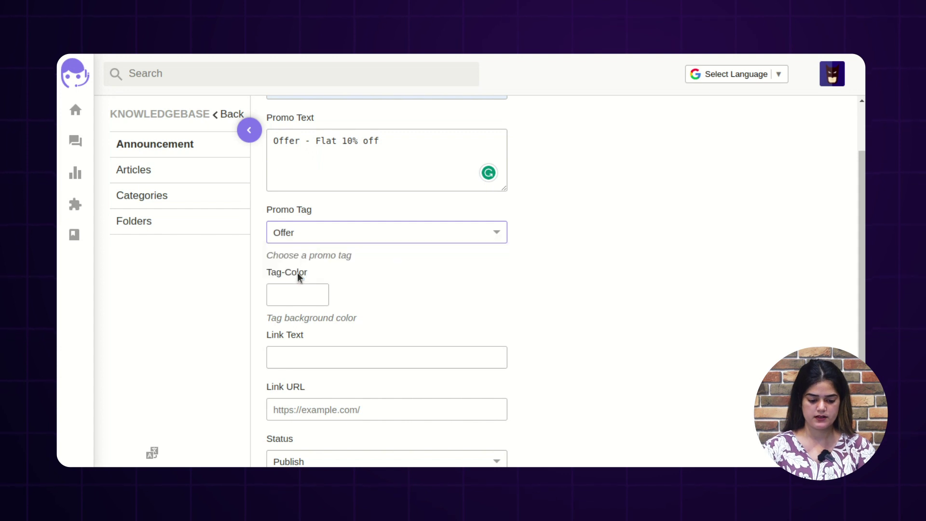
{"action": "scroll", "coordinate": [323, 290], "scroll_direction": "down", "scroll_amount": 3}
{"action": "left_click", "coordinate": [295, 160]}
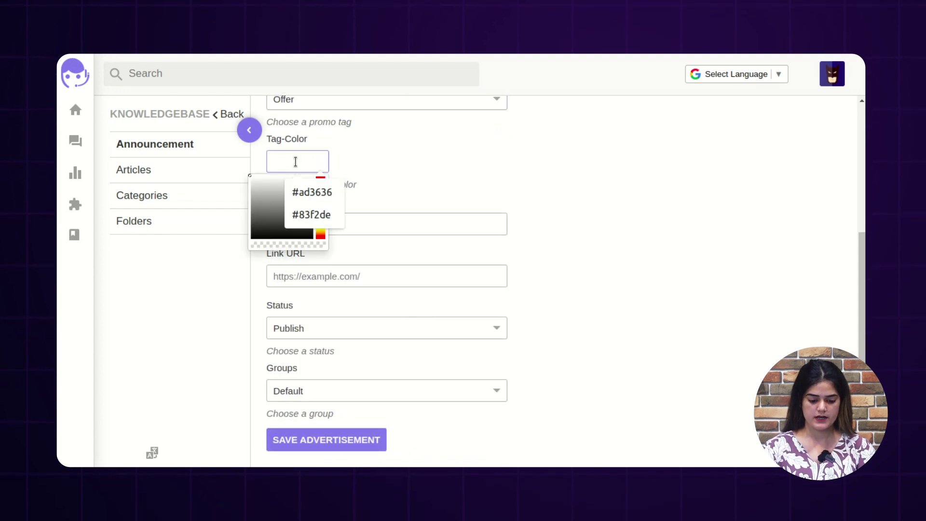
{"action": "left_click", "coordinate": [321, 237]}
{"action": "left_click_drag", "start_coordinate": [275, 187], "coordinate": [281, 193]}
{"action": "left_click", "coordinate": [424, 168]}
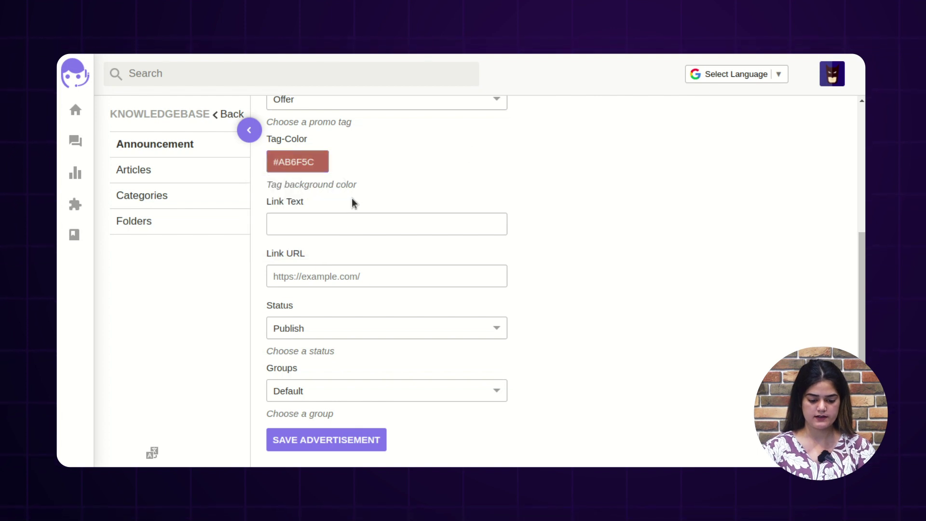
Step: Fill in link text 'Flat 10% off' and the demo-site link URL
{"action": "left_click", "coordinate": [304, 222]}
{"action": "left_click", "coordinate": [364, 258]}
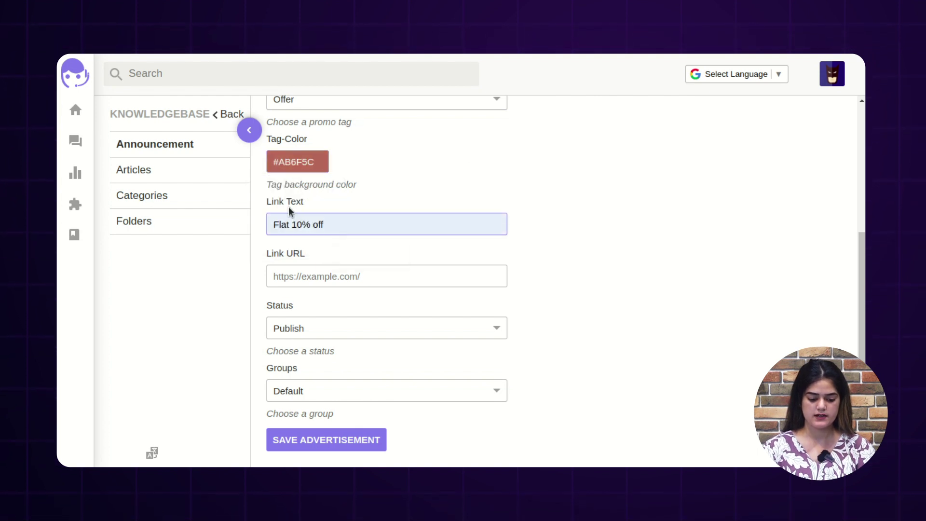
{"action": "left_click", "coordinate": [309, 274]}
{"action": "left_click", "coordinate": [364, 303]}
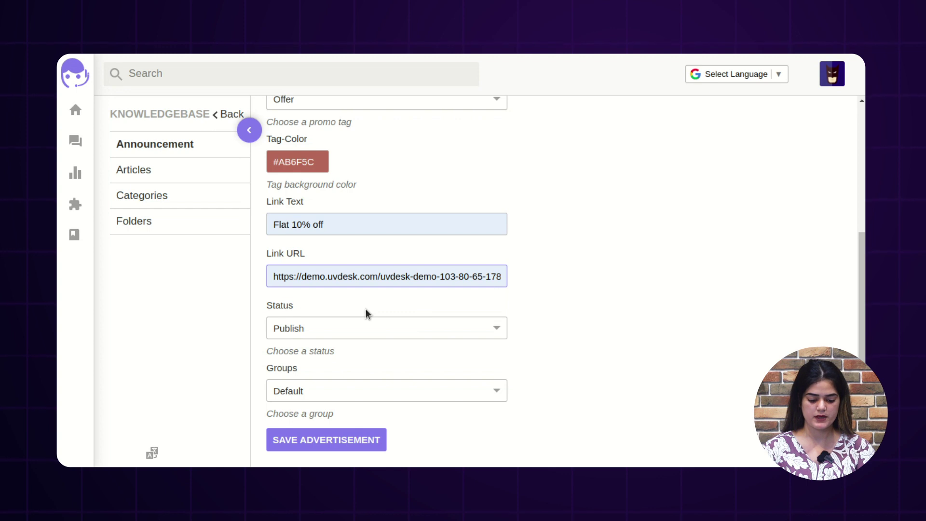
{"action": "left_click", "coordinate": [352, 332]}
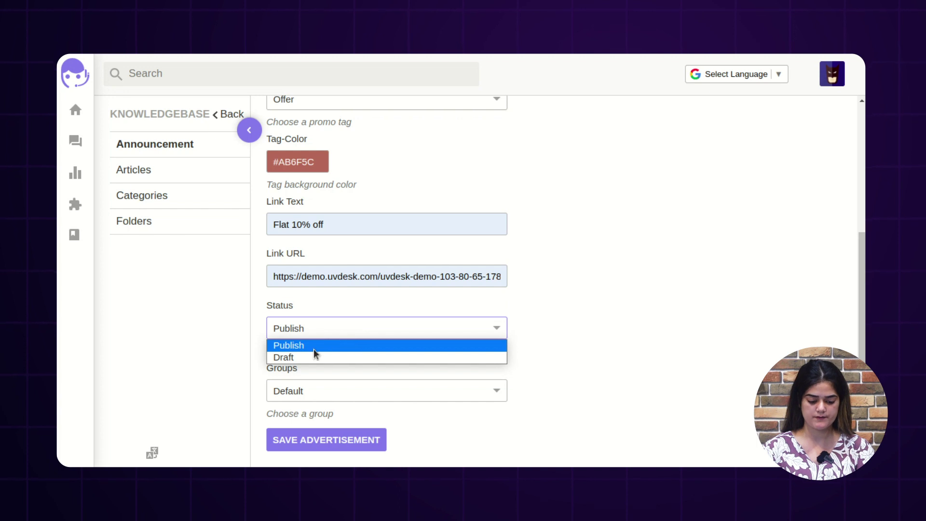
Step: Keep status Publish and group Default, then save the Offer announcement
{"action": "left_click", "coordinate": [628, 310]}
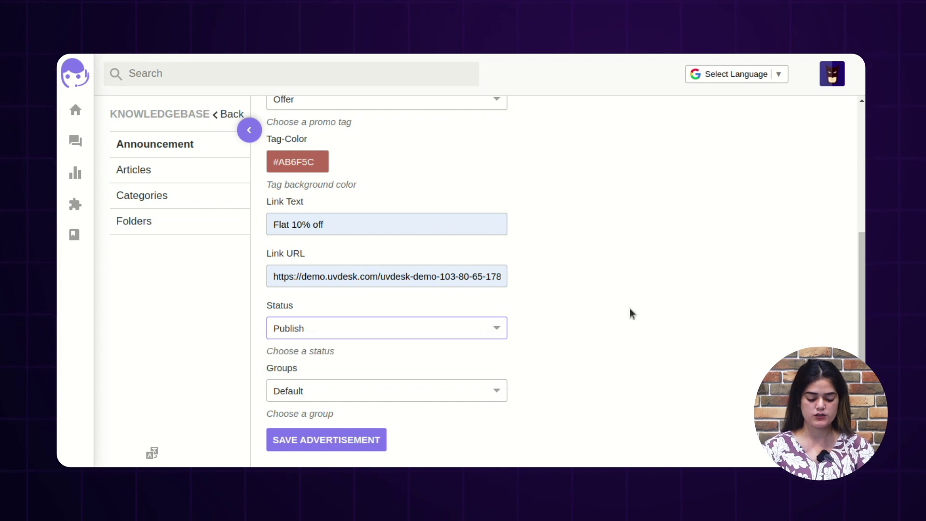
{"action": "left_click", "coordinate": [324, 401]}
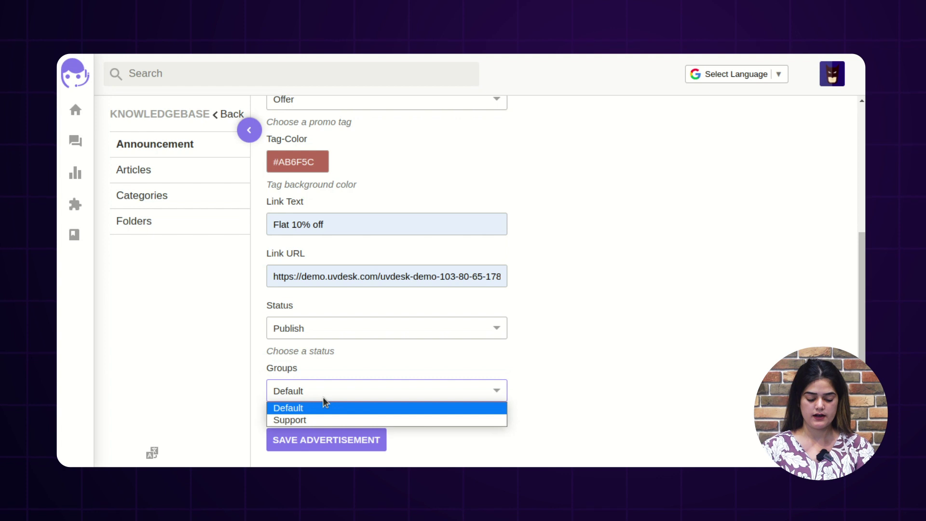
{"action": "left_click", "coordinate": [546, 383]}
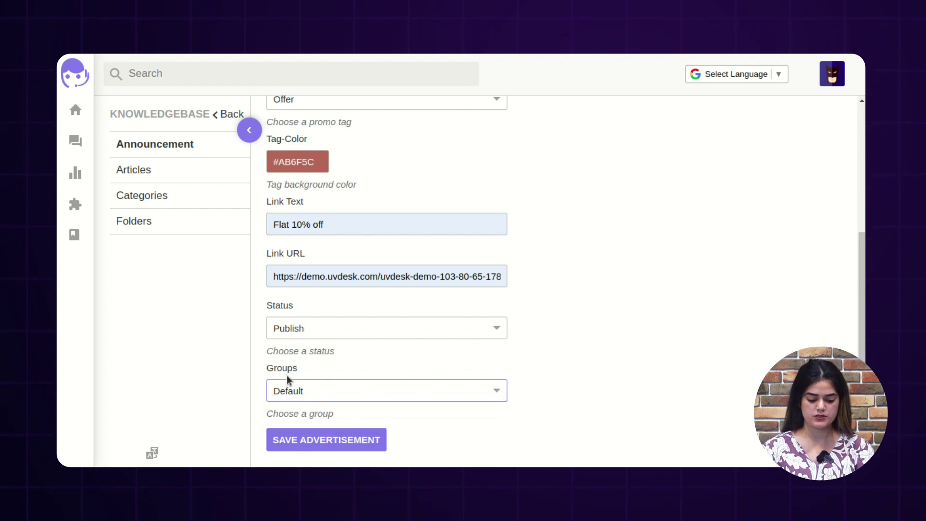
{"action": "left_click", "coordinate": [459, 394]}
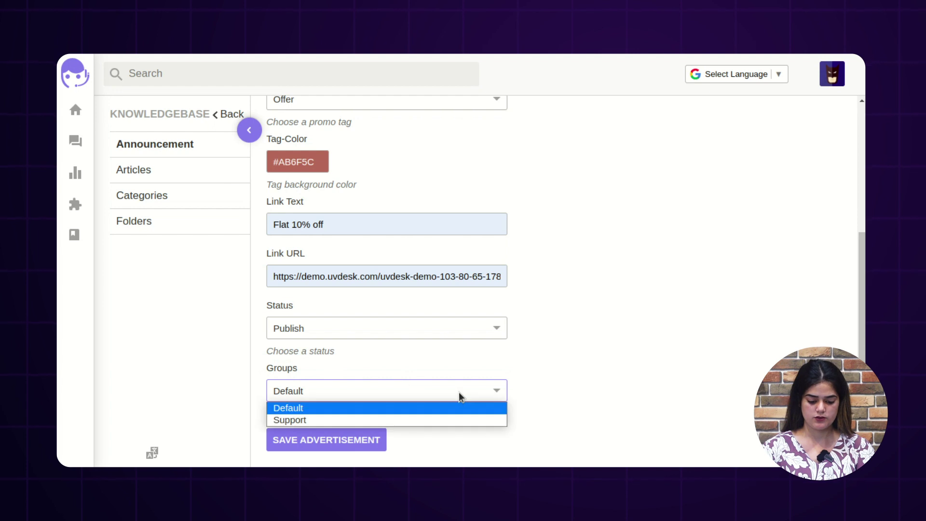
{"action": "left_click", "coordinate": [309, 408]}
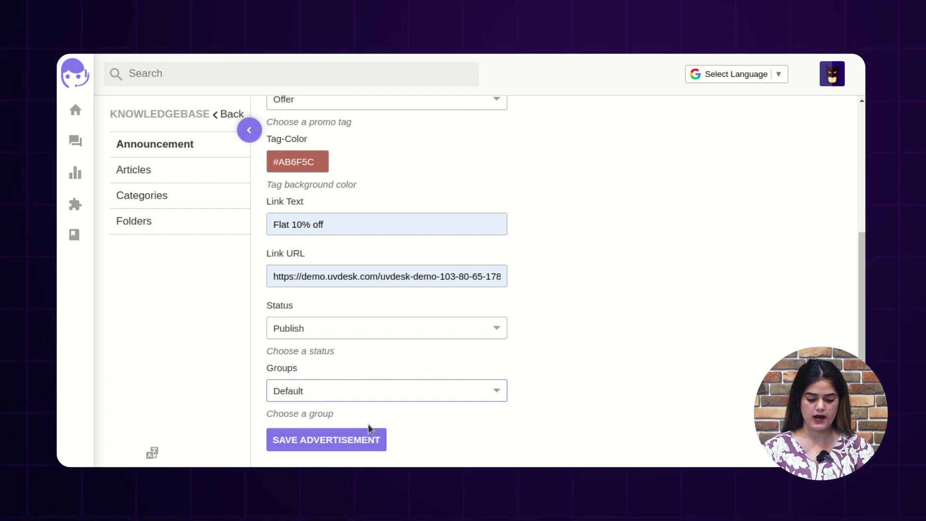
{"action": "left_click", "coordinate": [368, 440]}
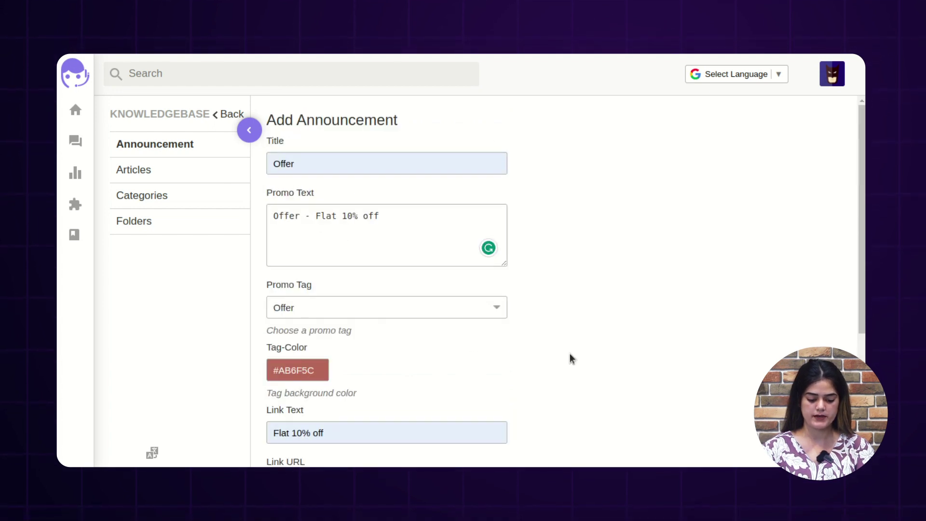
{"action": "scroll", "coordinate": [555, 350], "scroll_direction": "down", "scroll_amount": 4}
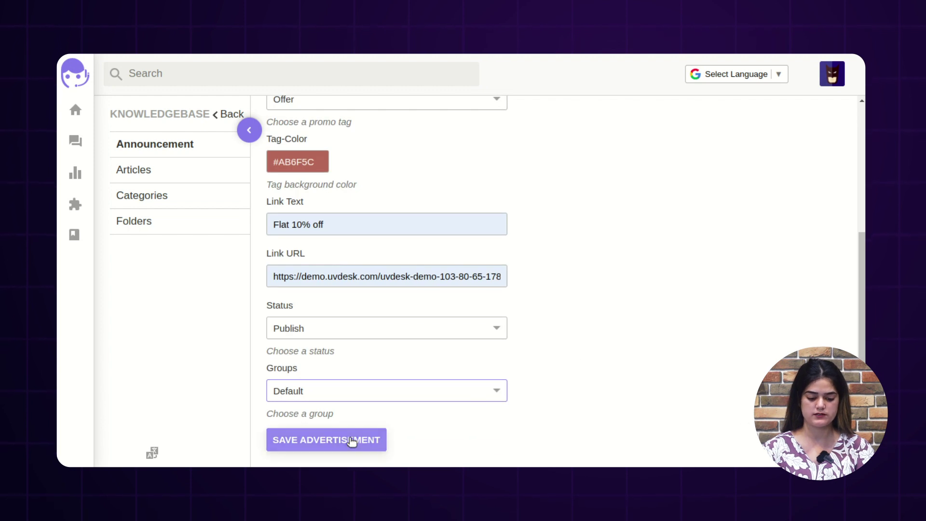
{"action": "left_click", "coordinate": [329, 441]}
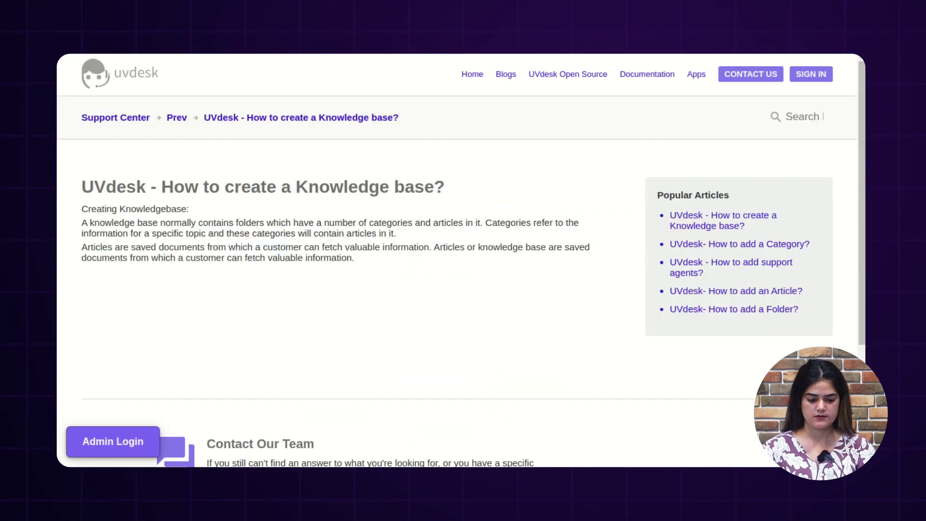
Step: Sign in to the support portal with the prefilled demo customer login
{"action": "left_click", "coordinate": [829, 72]}
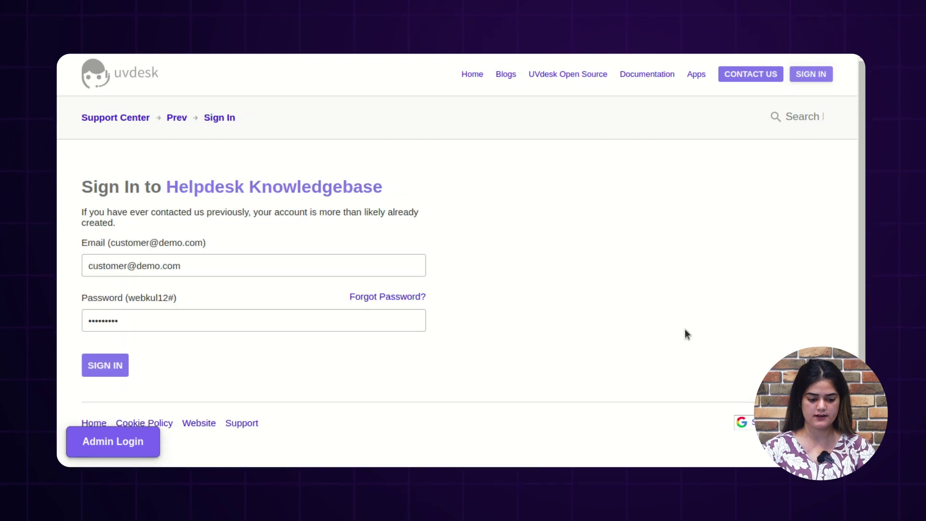
{"action": "left_click", "coordinate": [94, 365]}
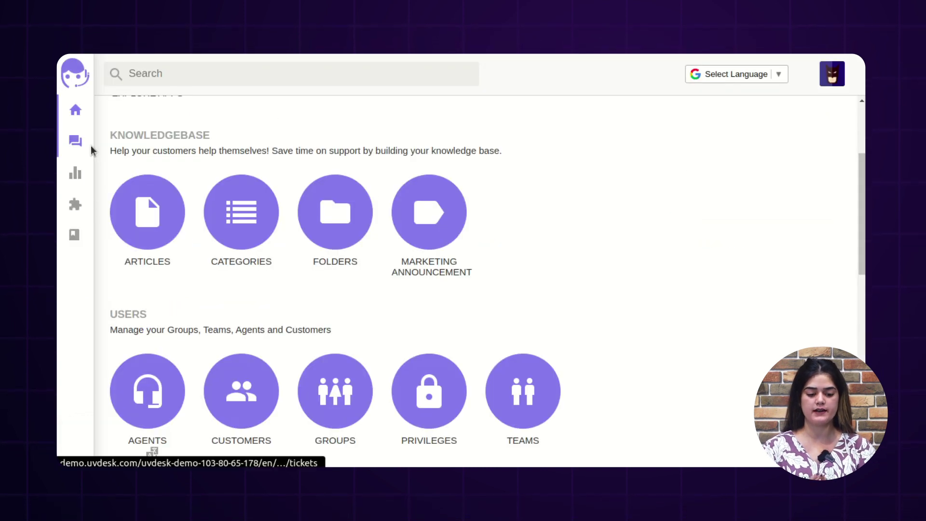
Step: Open ticket #1 'Welcome To UVdesk' and assign it to the Default group
{"action": "left_click", "coordinate": [91, 148]}
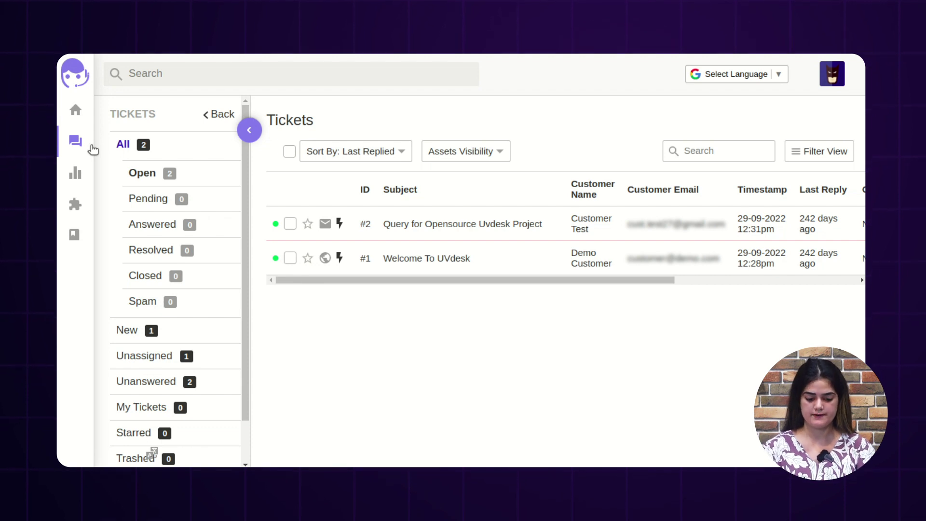
{"action": "left_click", "coordinate": [442, 262]}
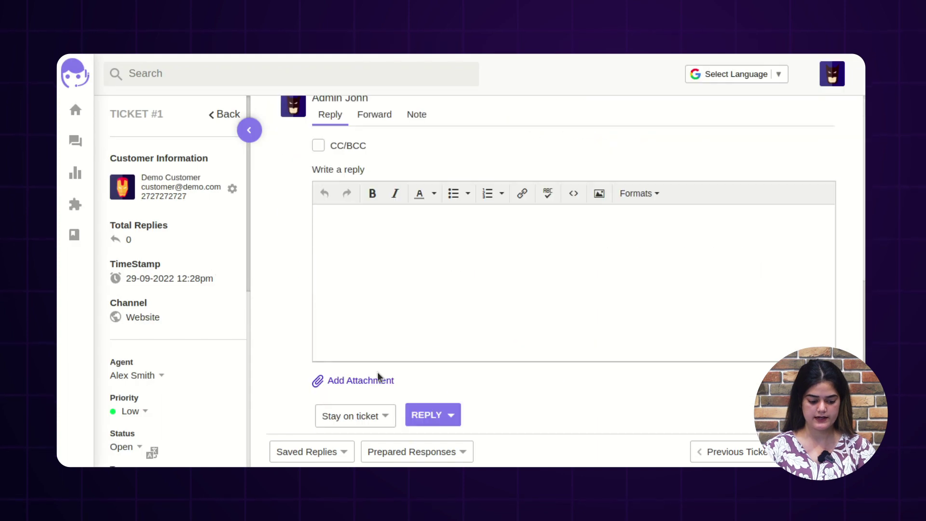
{"action": "scroll", "coordinate": [170, 341], "scroll_direction": "down", "scroll_amount": 3}
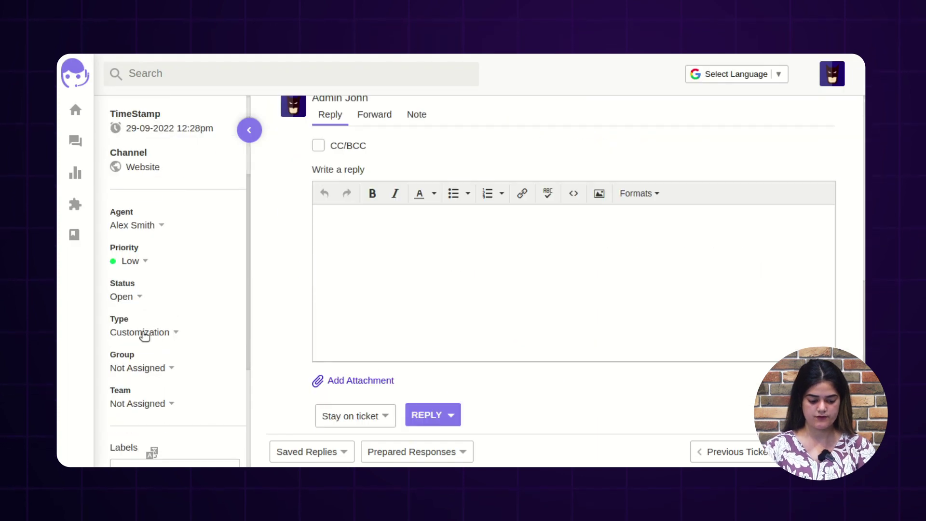
{"action": "left_click", "coordinate": [149, 366]}
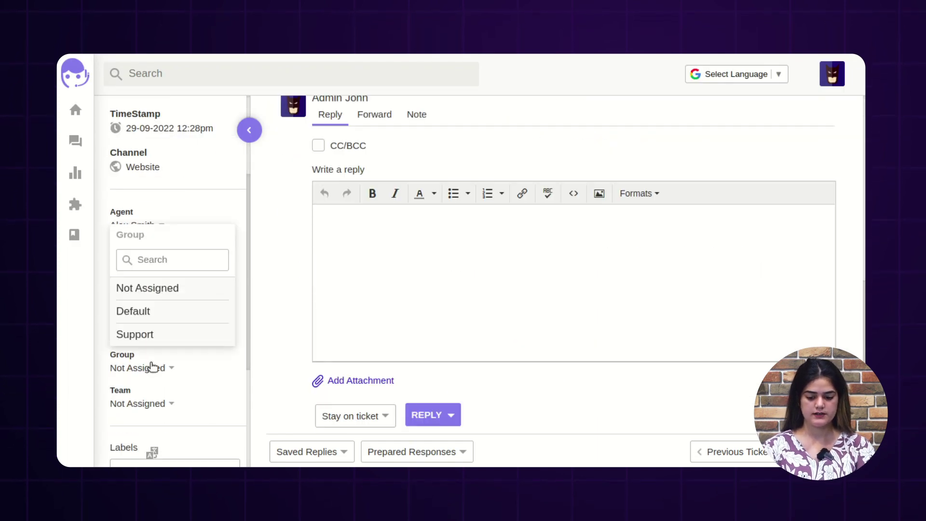
{"action": "left_click", "coordinate": [169, 325]}
{"action": "scroll", "coordinate": [474, 238], "scroll_direction": "up", "scroll_amount": 10}
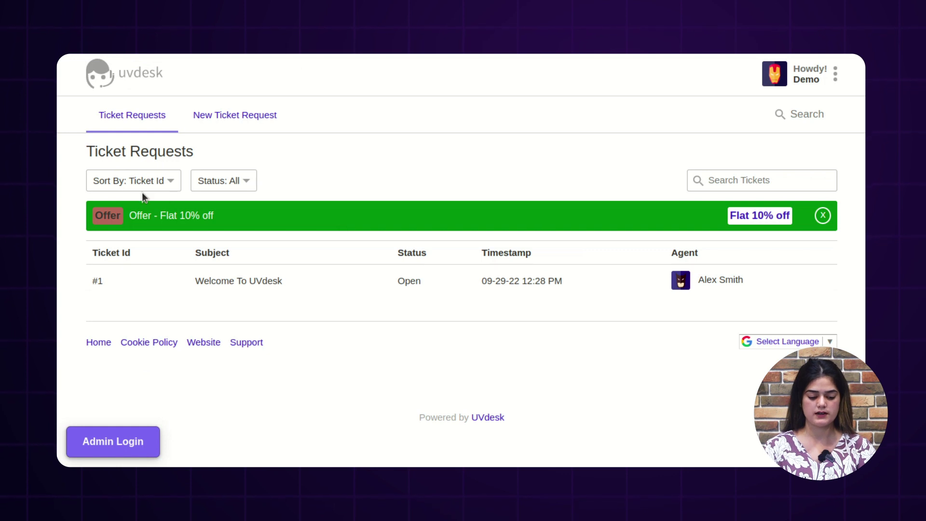
Step: Highlight the green 'Offer - Flat 10% off' banner text on the customer page
{"action": "left_click_drag", "start_coordinate": [136, 218], "coordinate": [233, 220]}
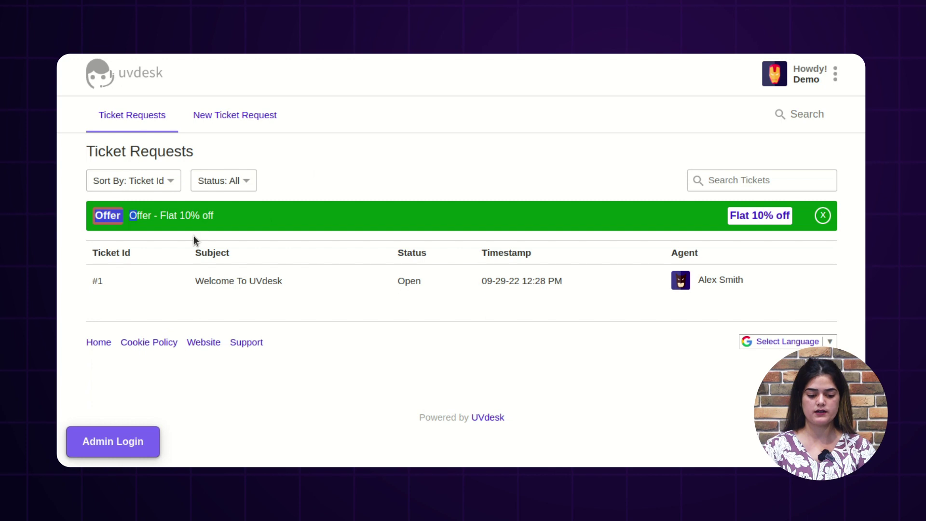